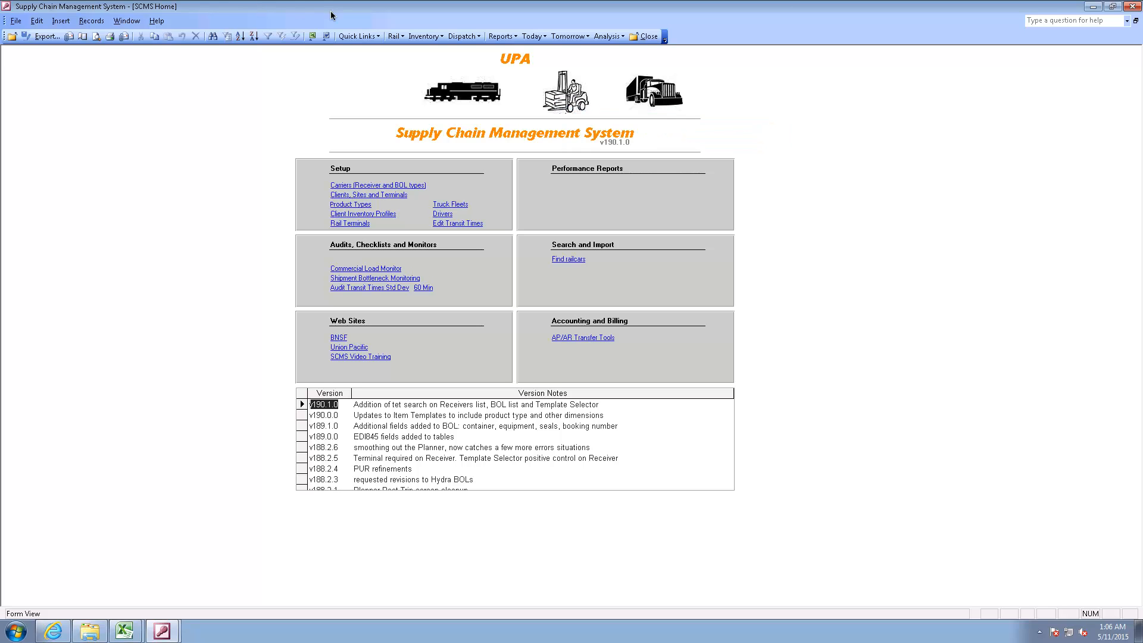
Start a new inventory receiving record and set its terminal to UPA, Utility Partners of America: Bakersfield
left_click(569, 107)
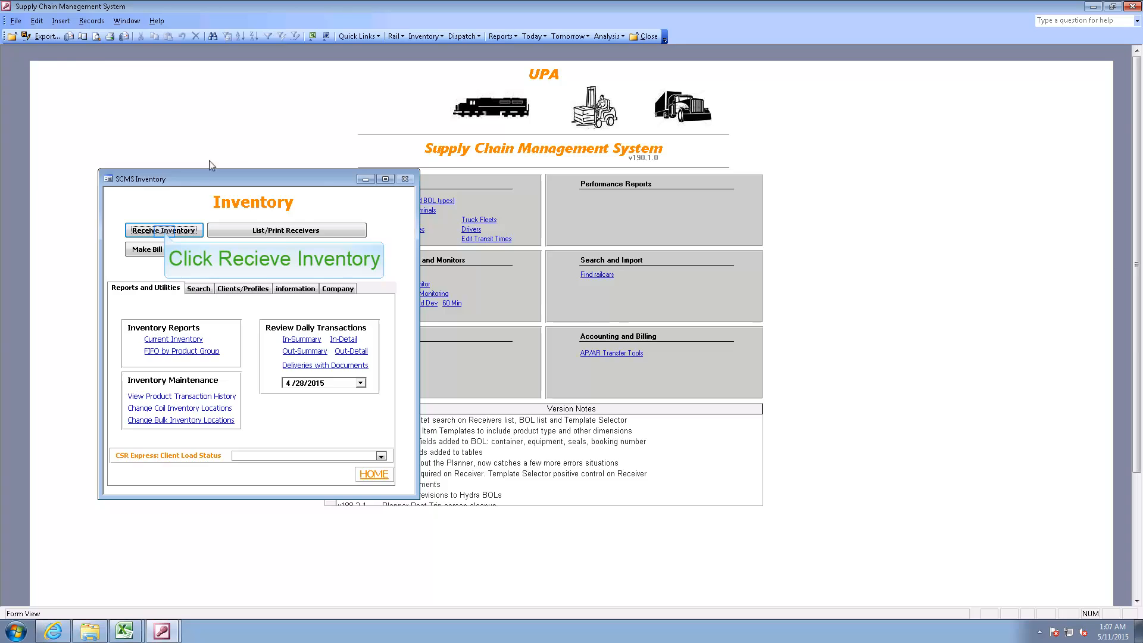
left_click(163, 230)
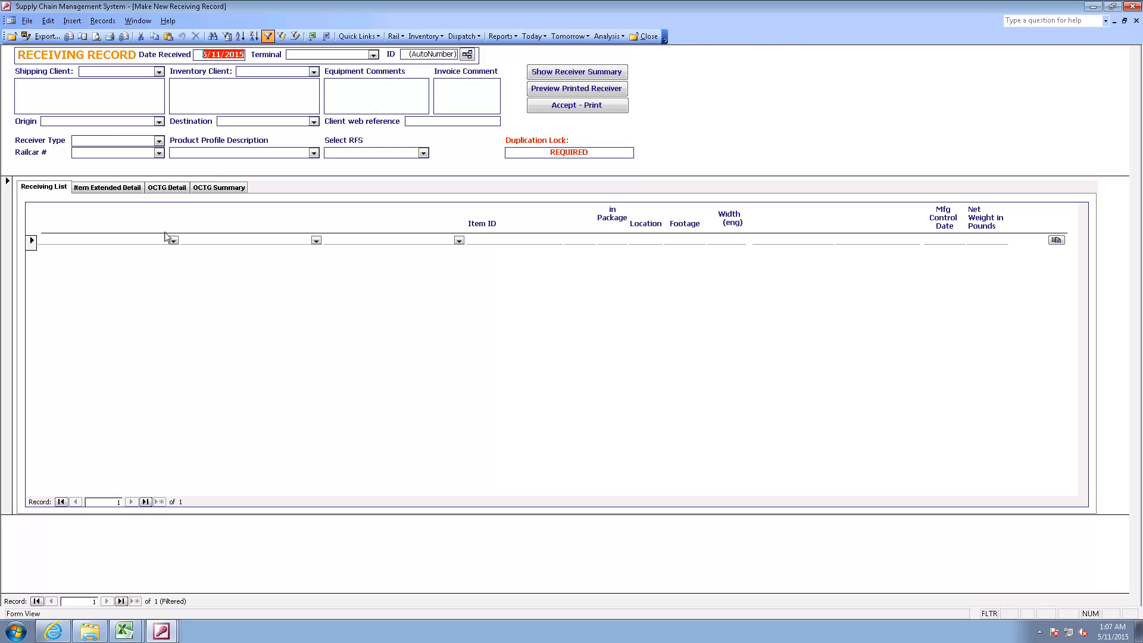
key("Tab")
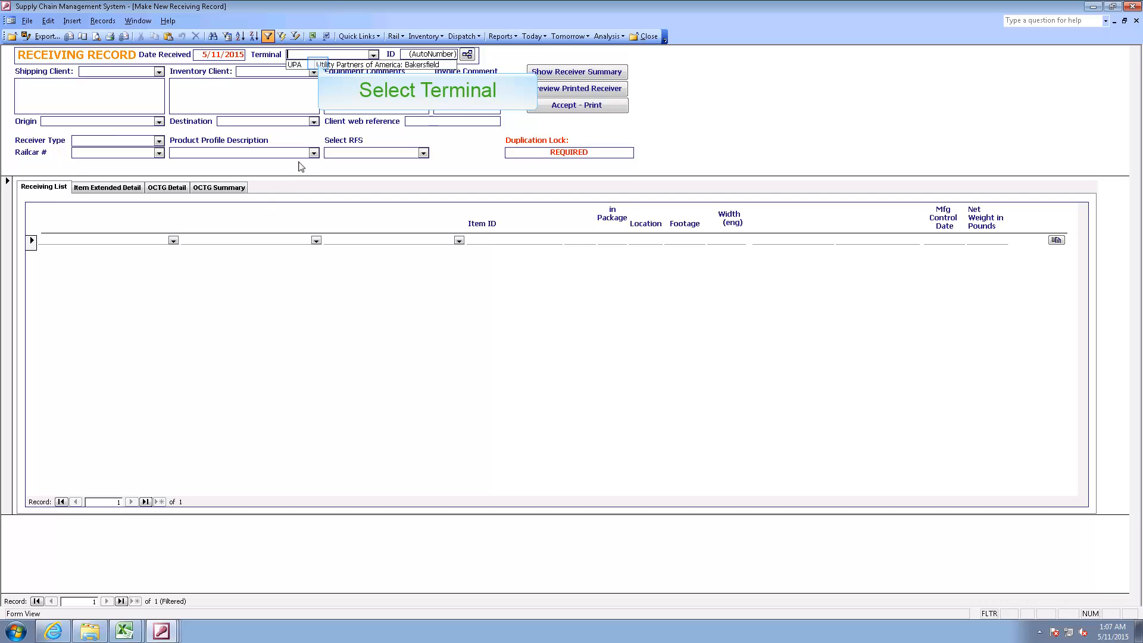
left_click(321, 64)
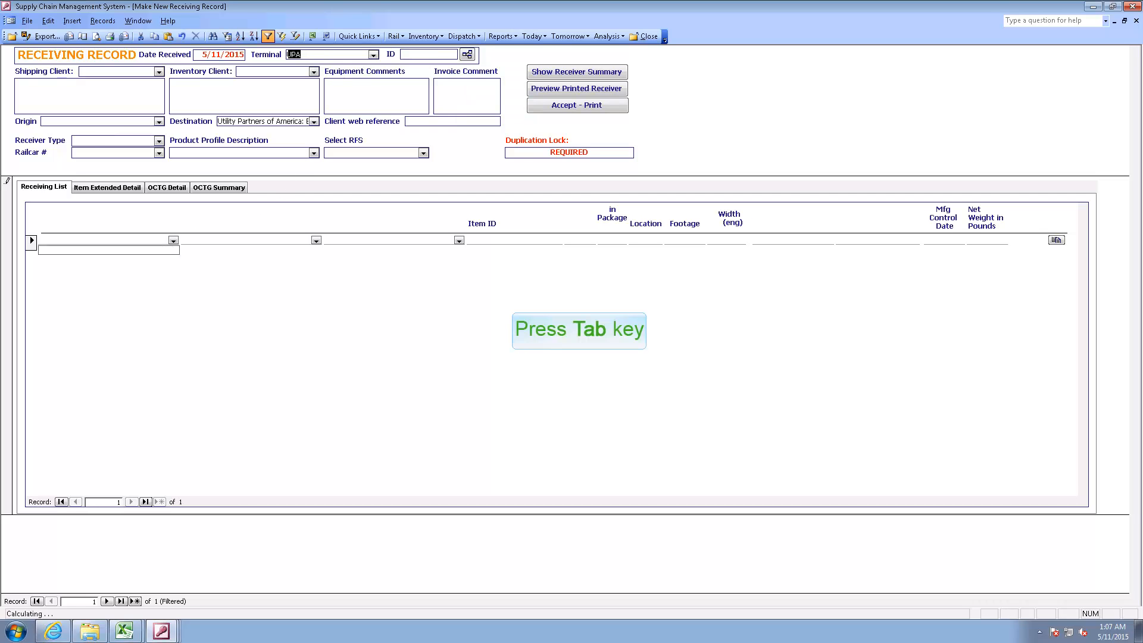
Set the shipping client to Home Office, Bakersfield and the inventory client to Southern California Gas Company: Bakersfield
key("Tab")
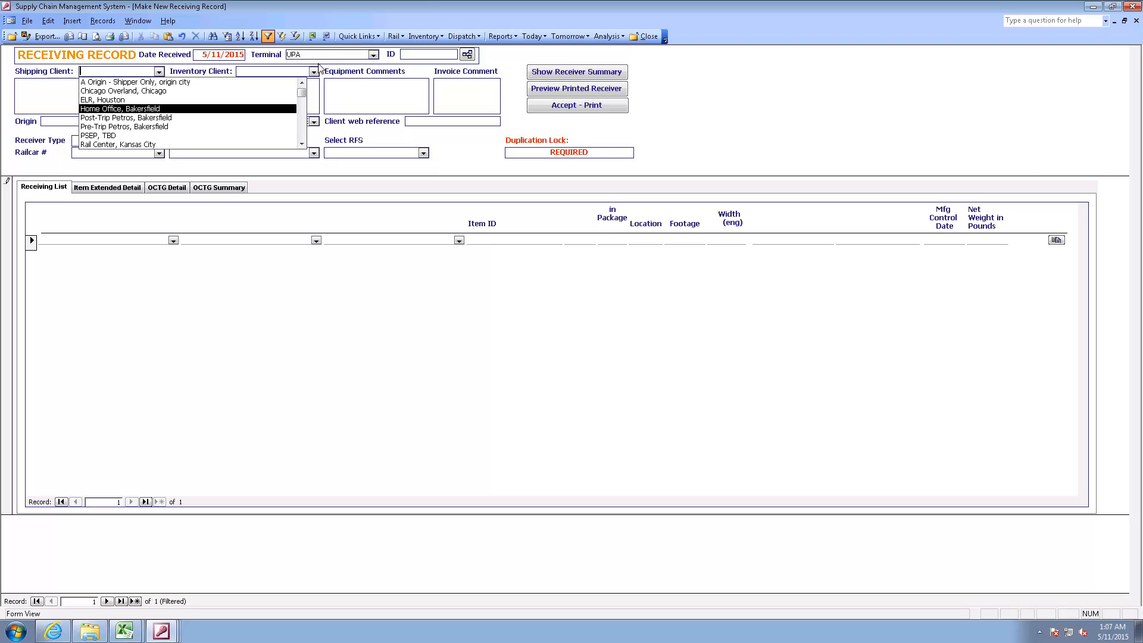
left_click(153, 109)
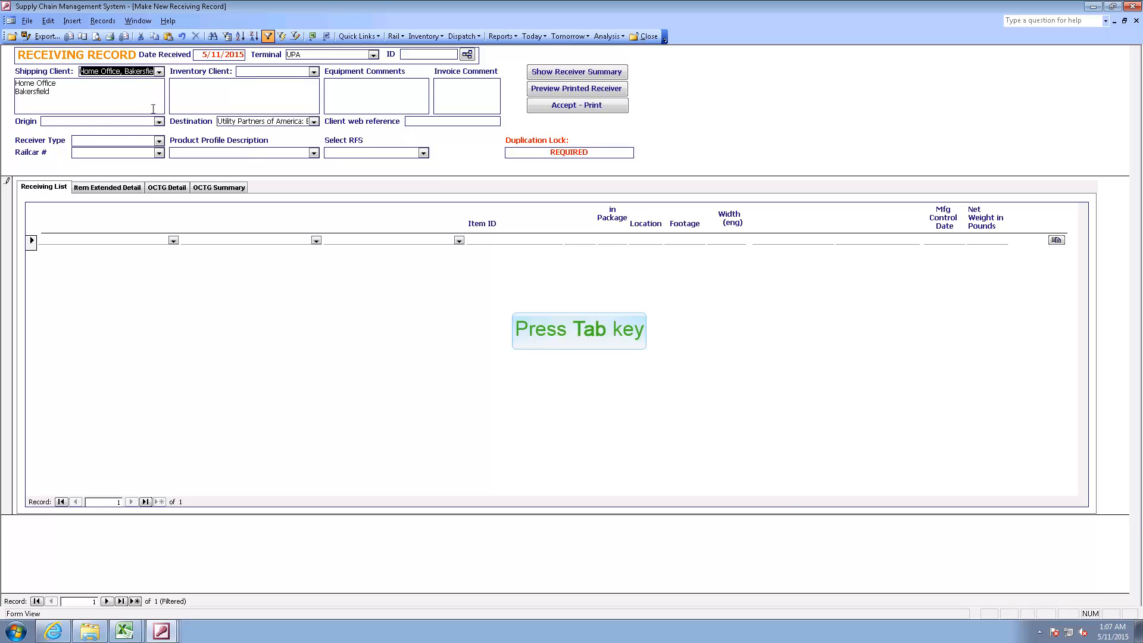
key("Tab")
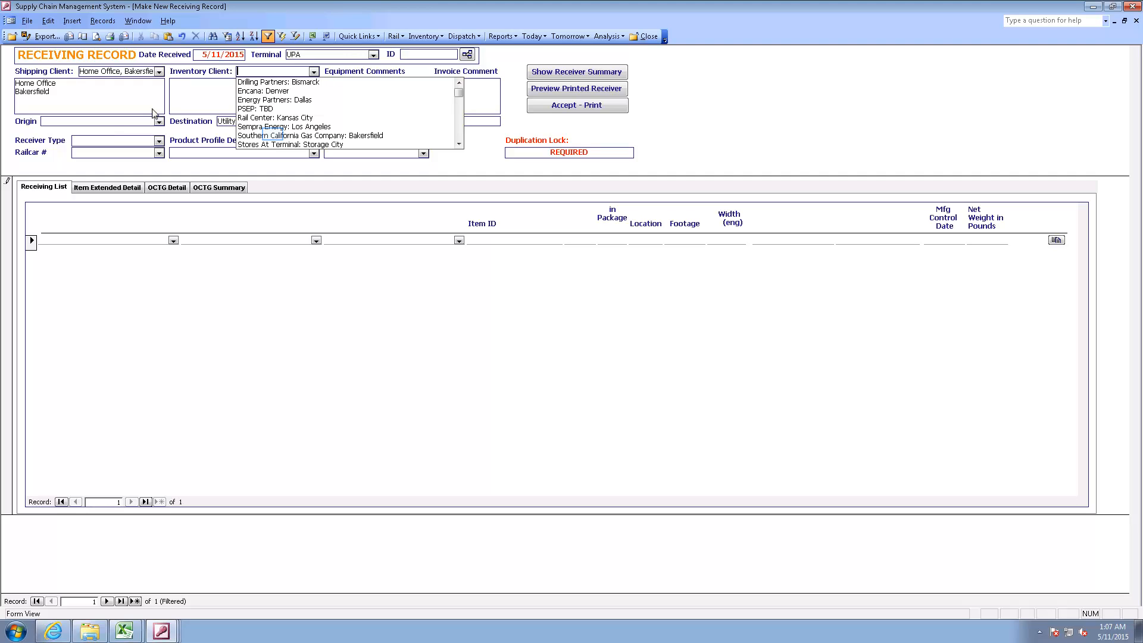
left_click(273, 135)
Enter "rail car damaged" as the equipment comment on the receiving record
key("Tab")
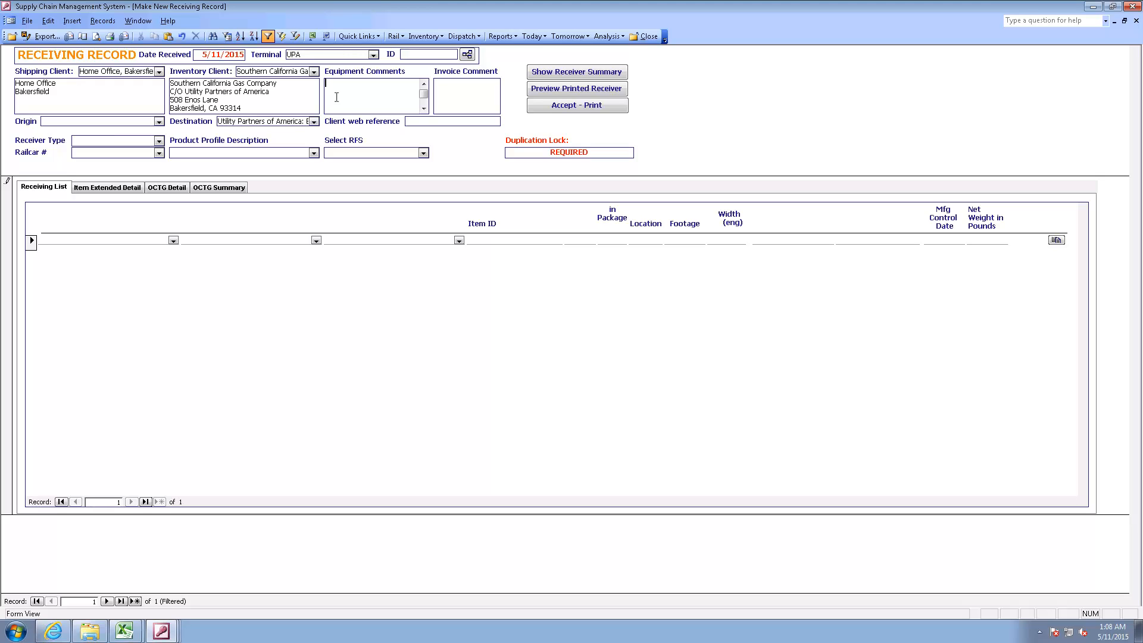
type("rail car damaged")
key("Tab")
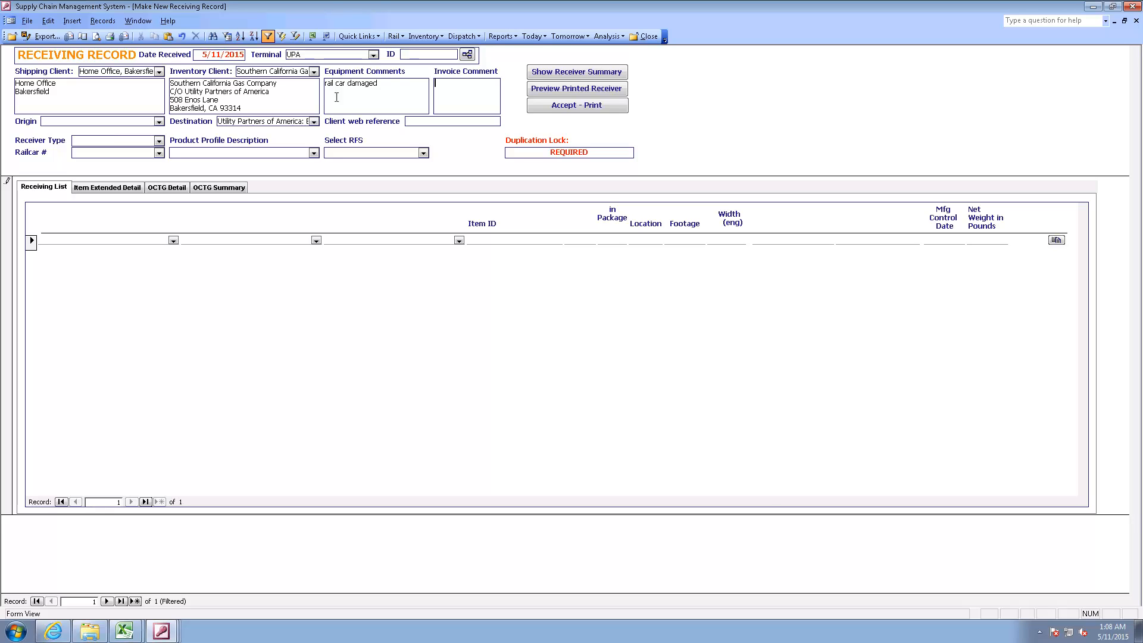
Leave the invoice comment blank and set the origin to Chicago Overland: Chicago
key("Tab")
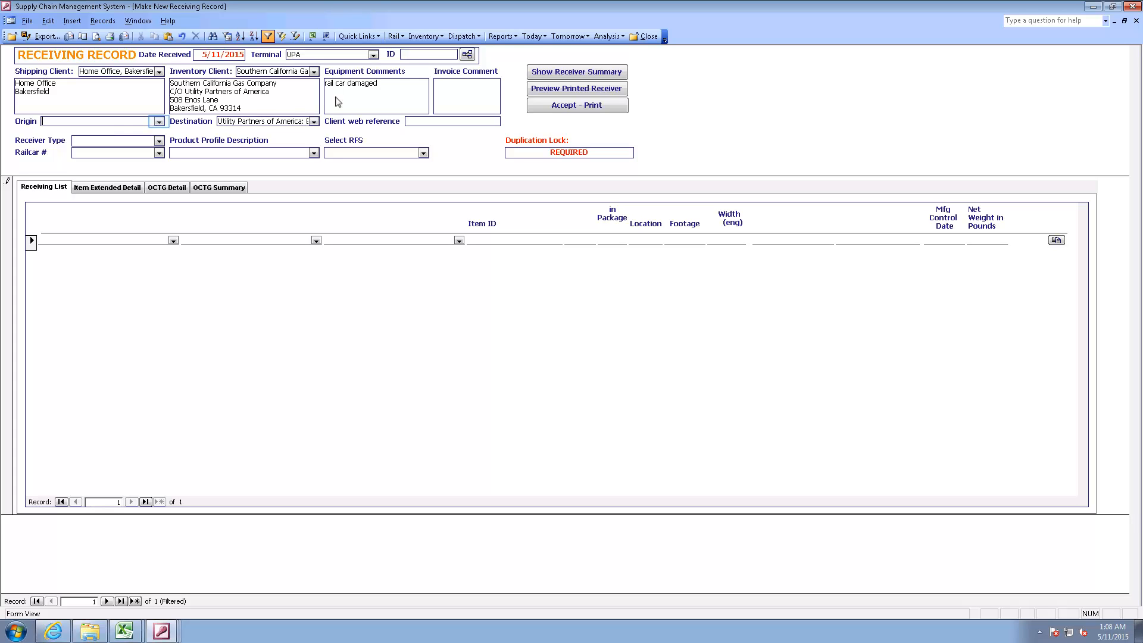
left_click(160, 122)
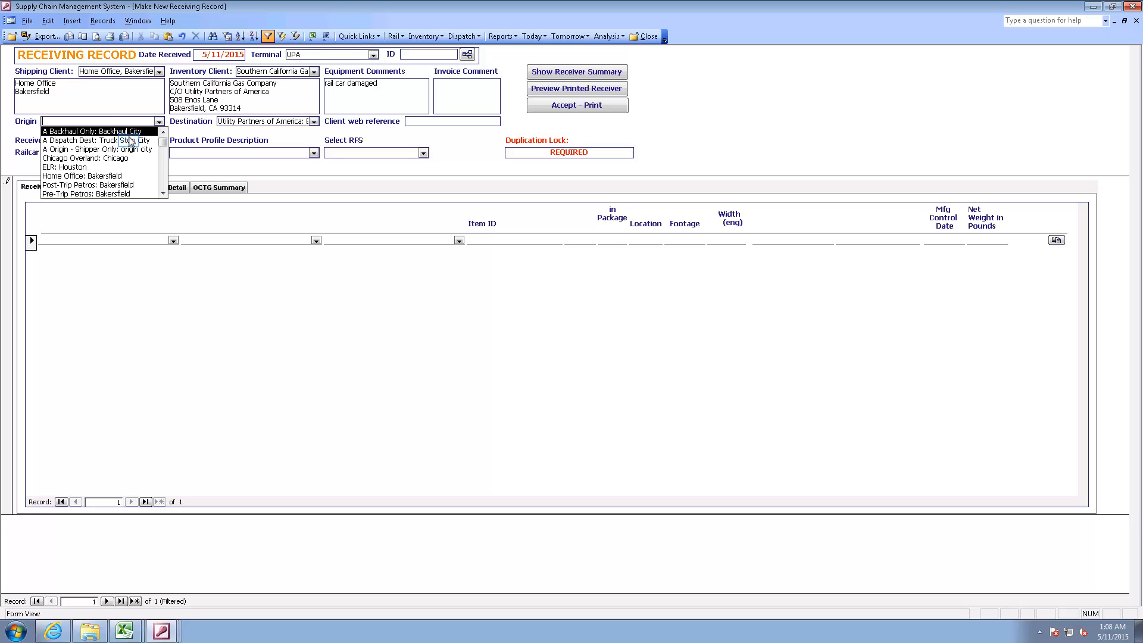
left_click(131, 140)
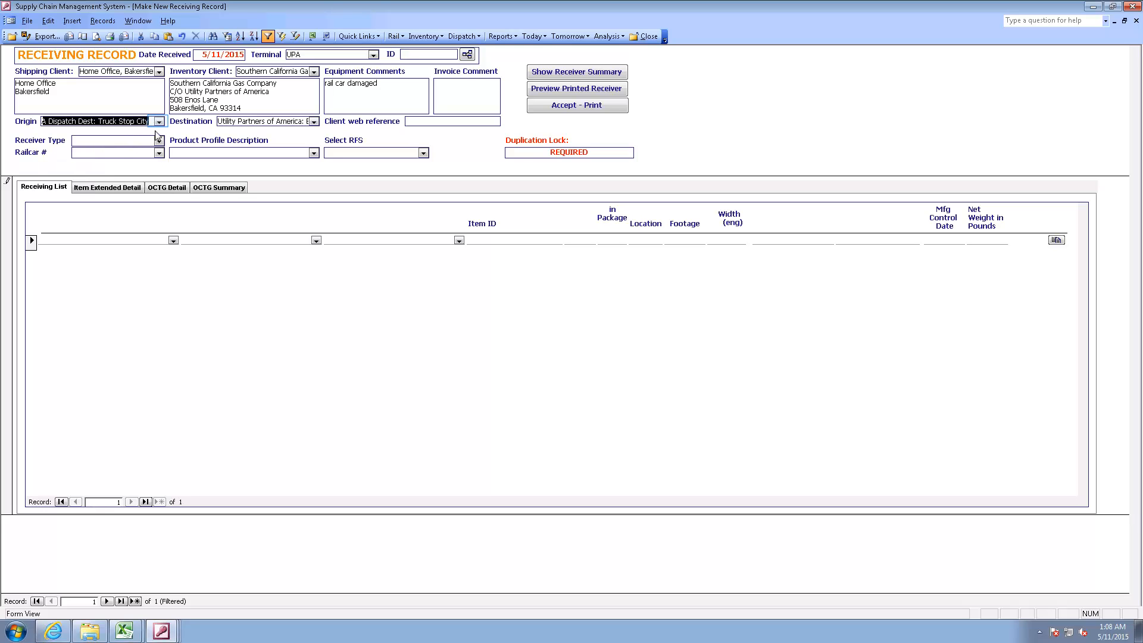
left_click(159, 122)
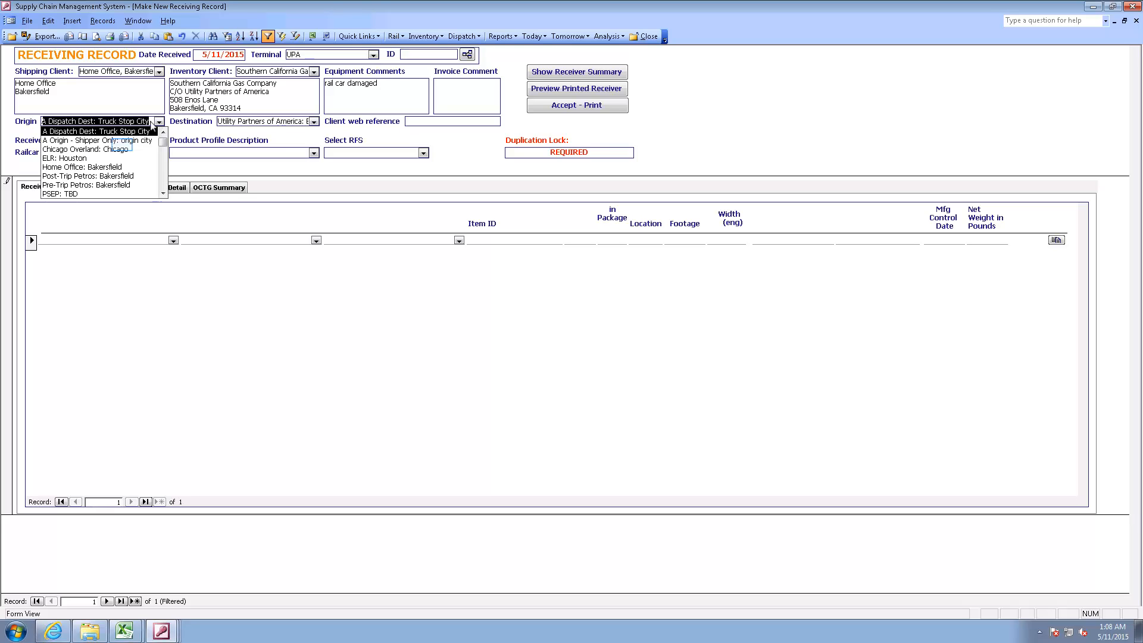
left_click(123, 148)
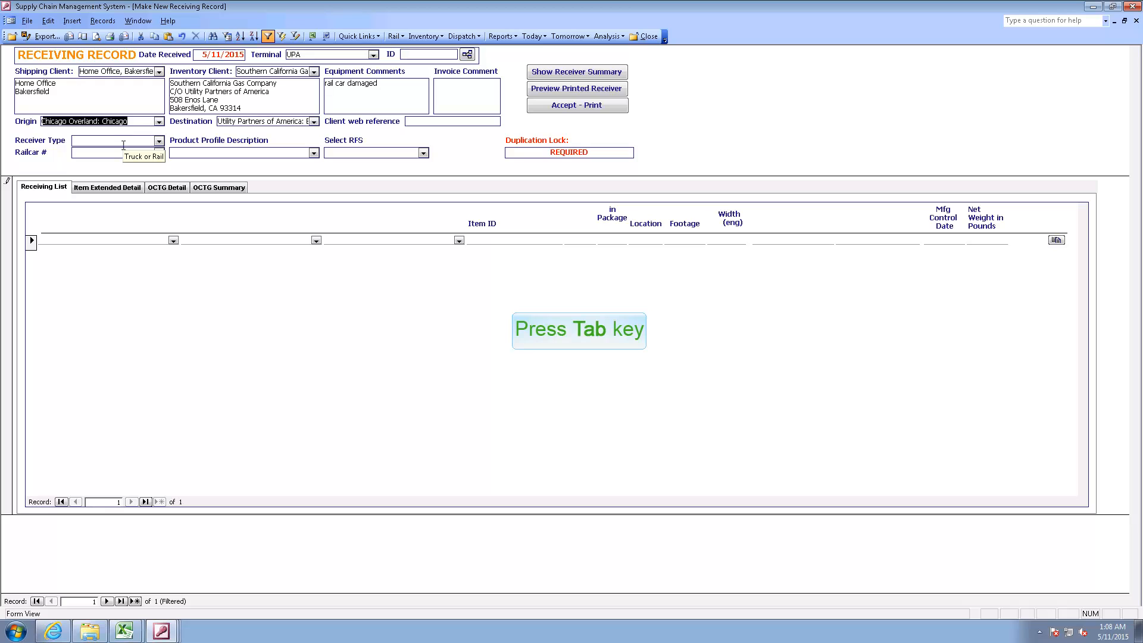
Keep Utility Partners of America: Bakersfield as the destination and enter the purchase order number as the client web reference
key("Tab")
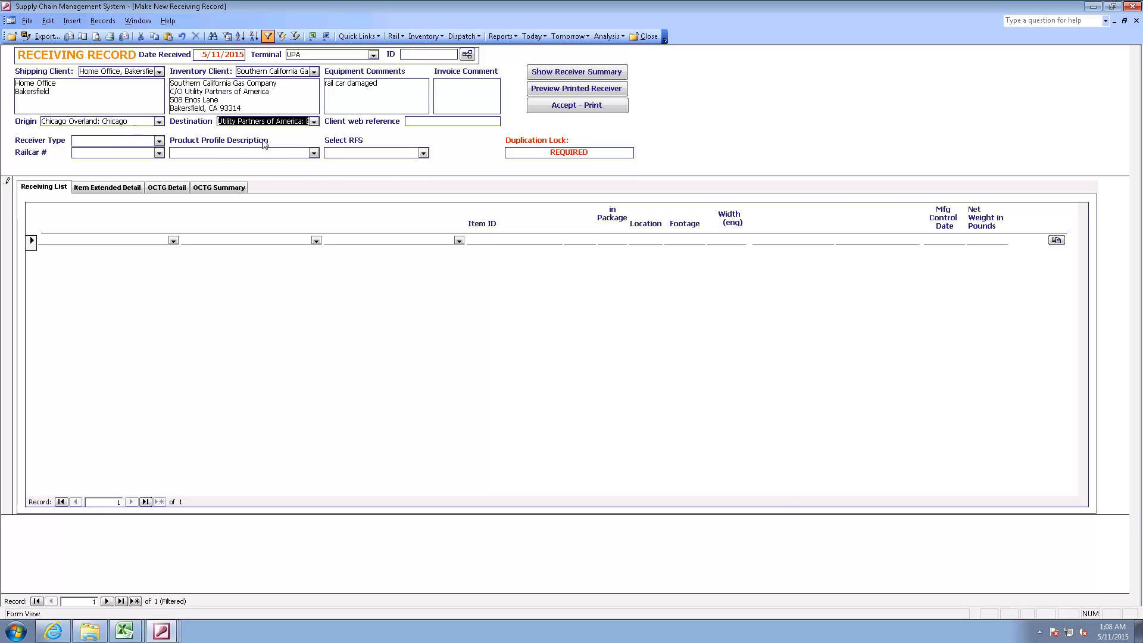
left_click(313, 121)
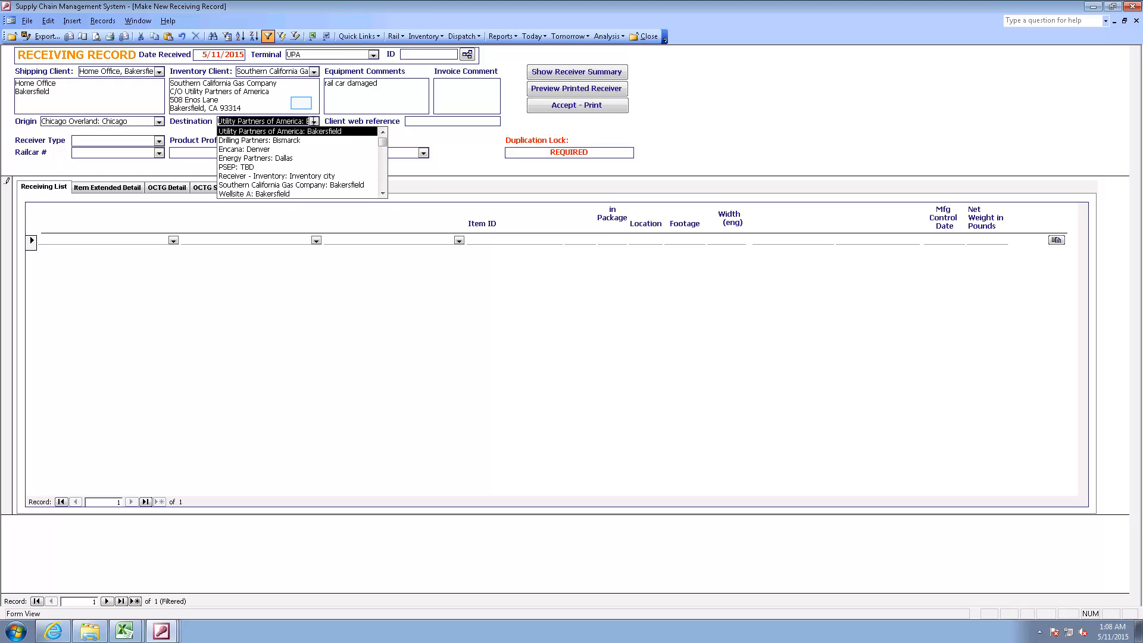
left_click(302, 104)
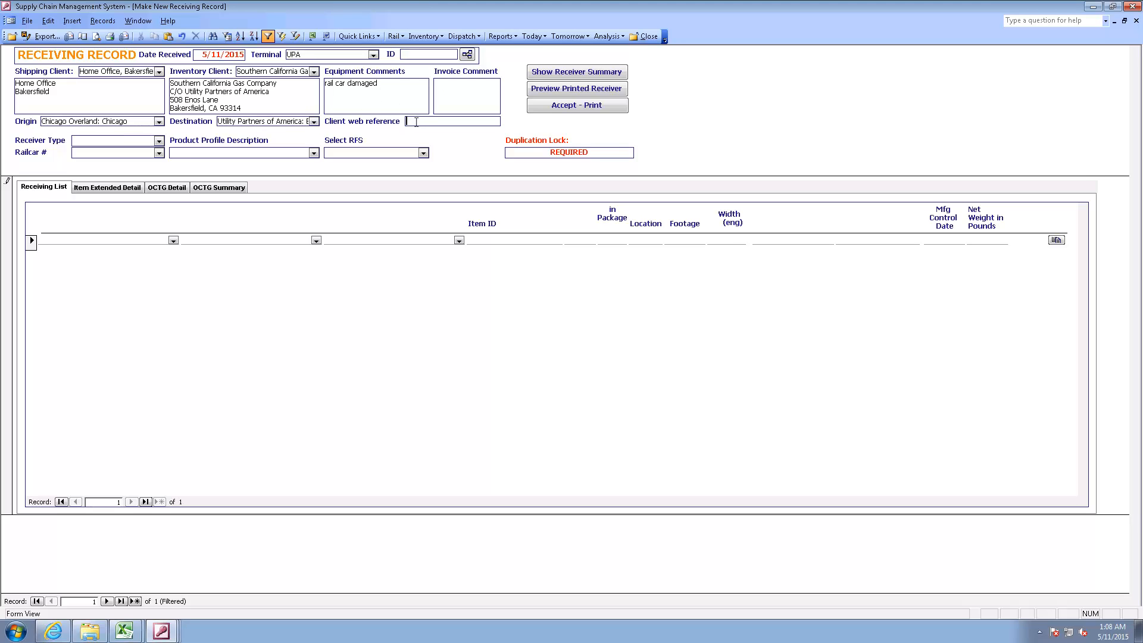
type("PO123")
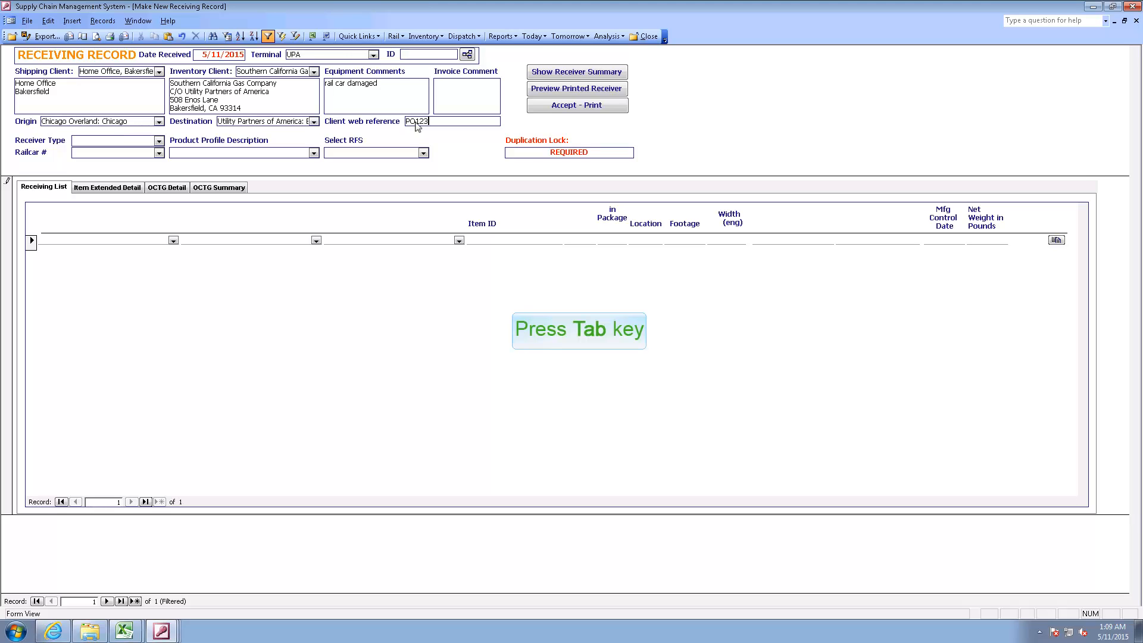
Set the receiver type to Outside Carrier and enter truck number 344
key("Tab")
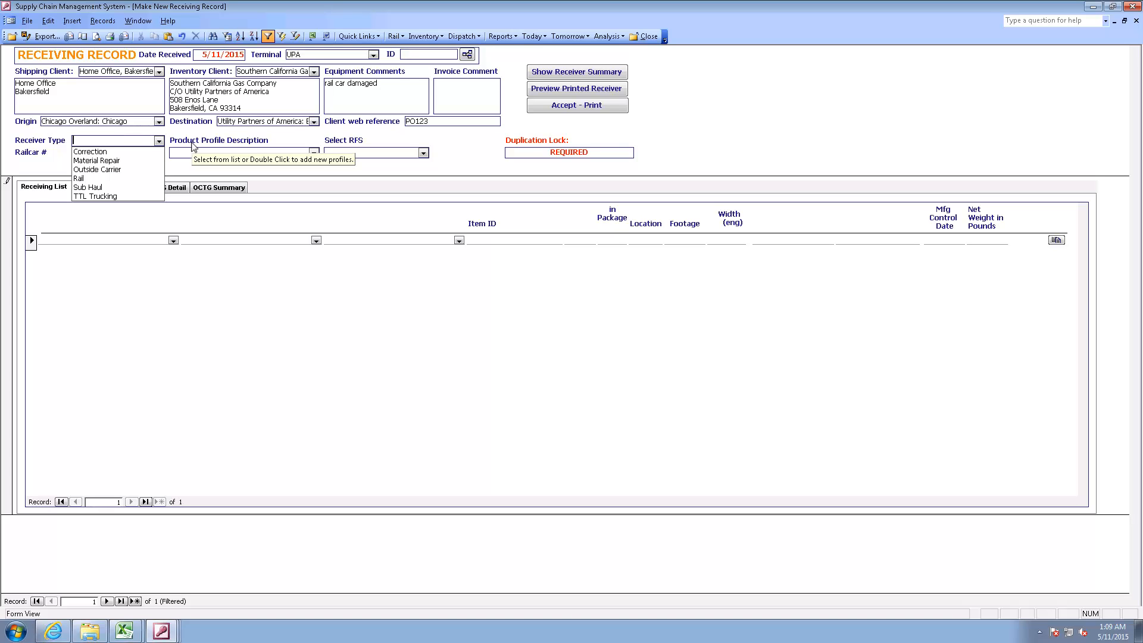
left_click(121, 170)
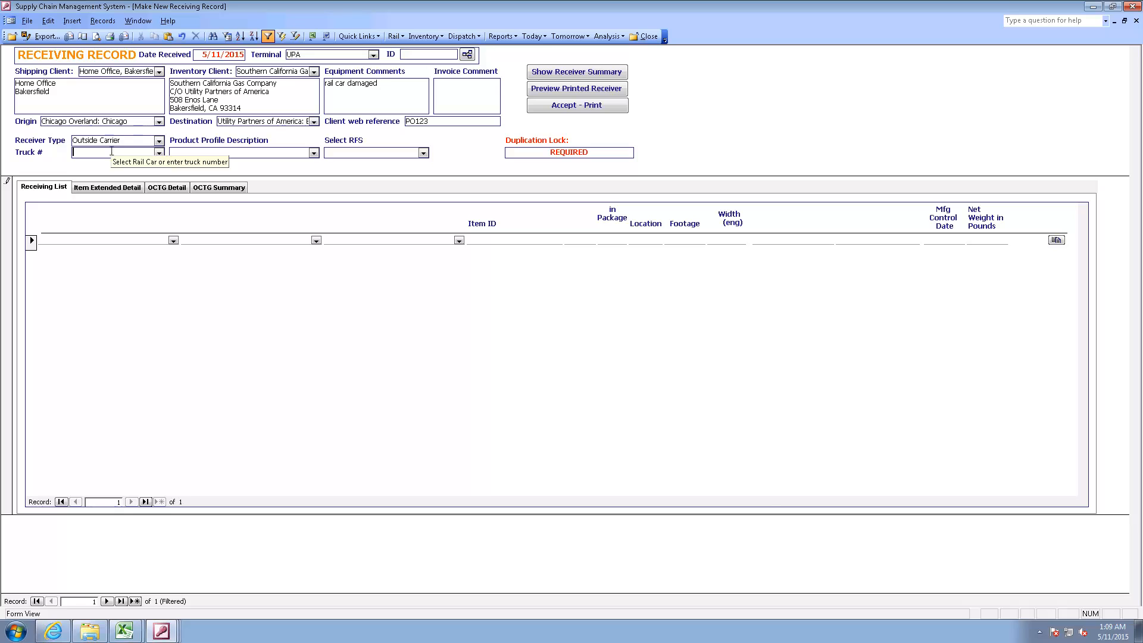
type("344")
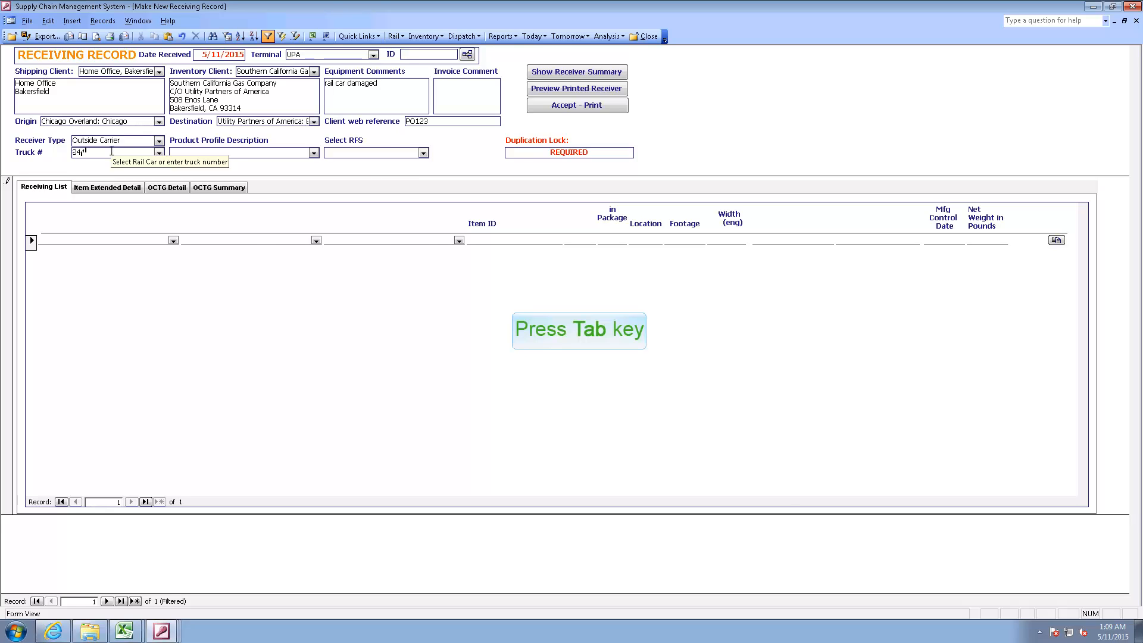
Choose Project A as the product profile description and acknowledge the bulk item mode notice
key("Tab")
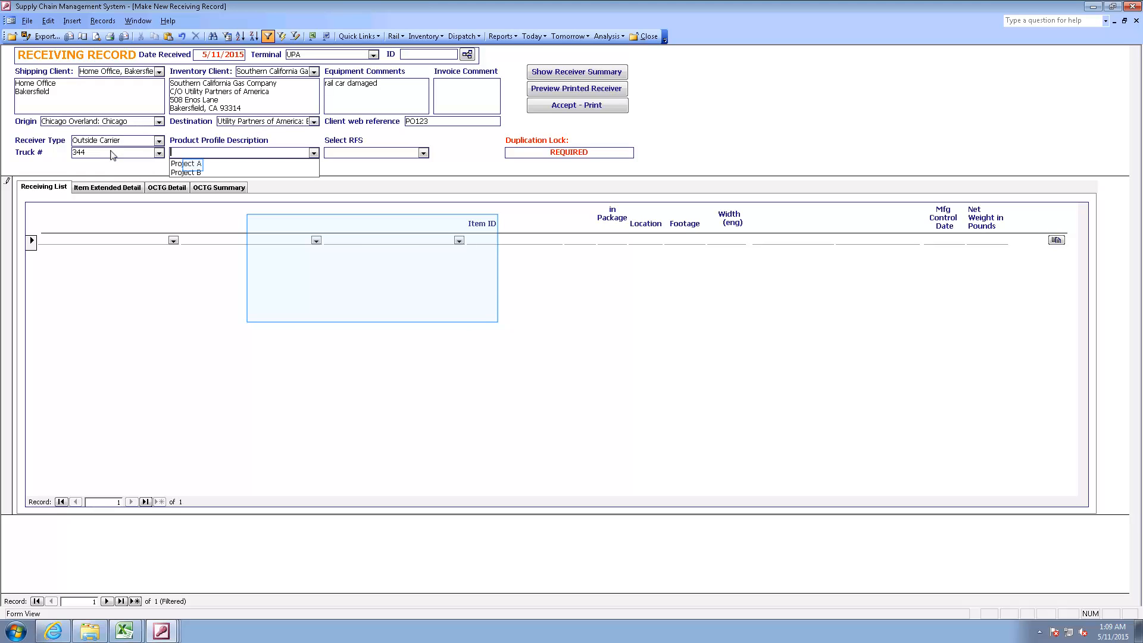
left_click(192, 164)
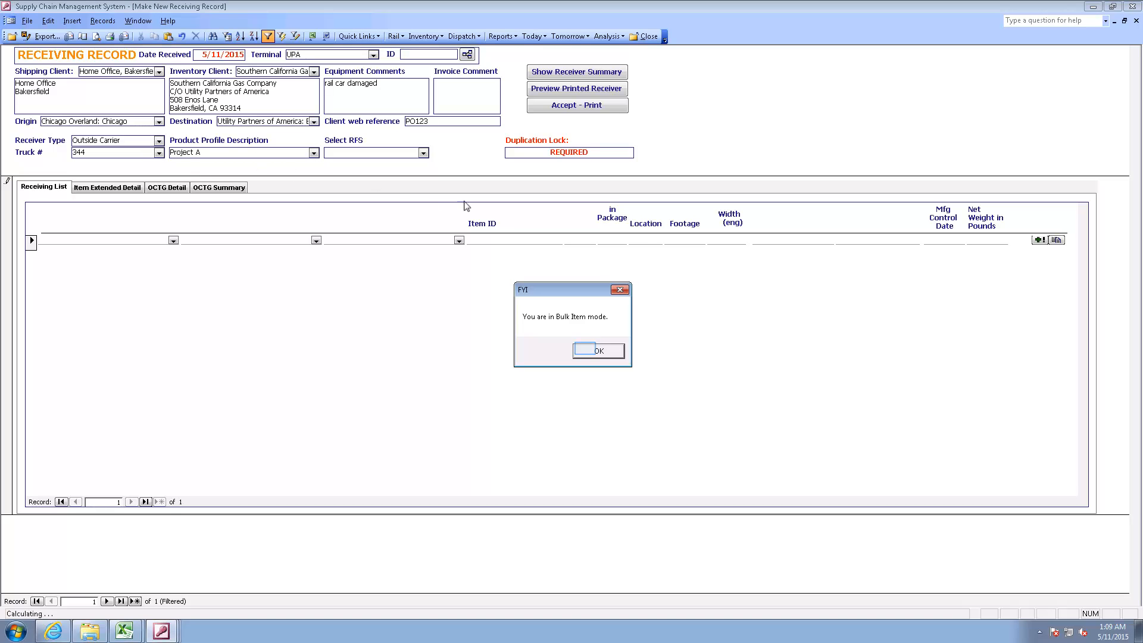
left_click(589, 352)
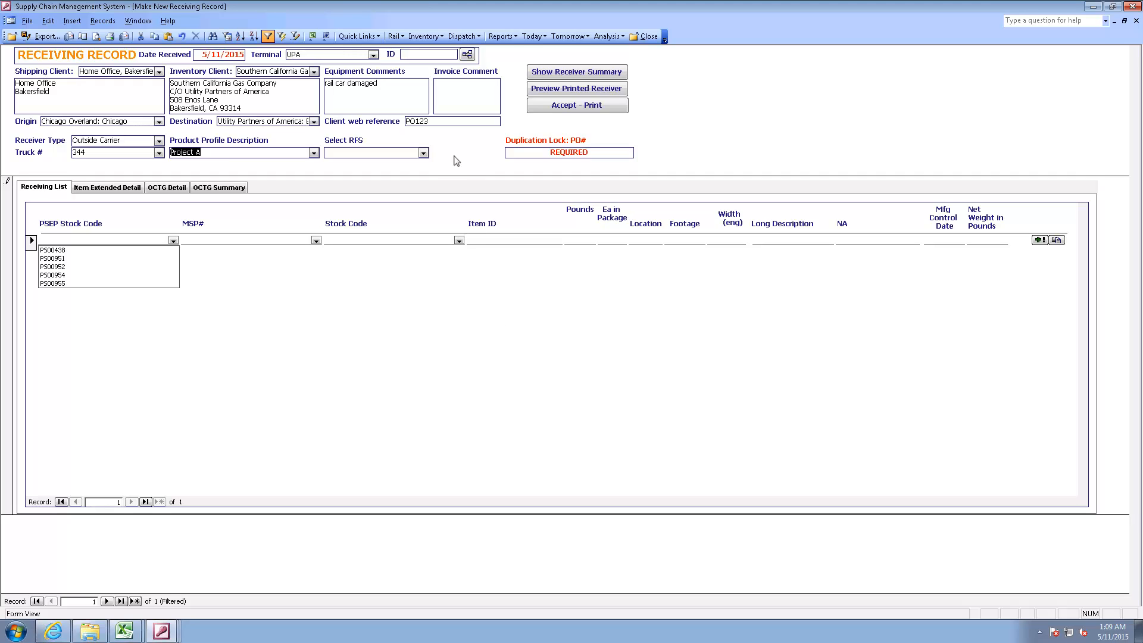
Skip the RFS selection and fill in the required Duplication Lock field with the purchase order number
key("Tab")
key("Tab")
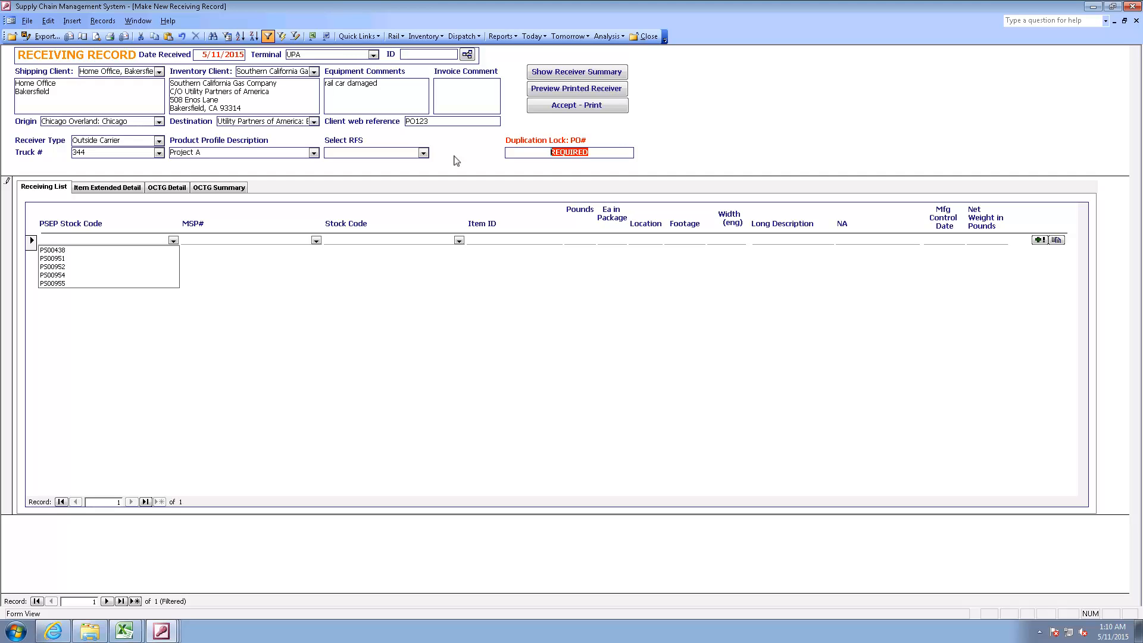
type("12")
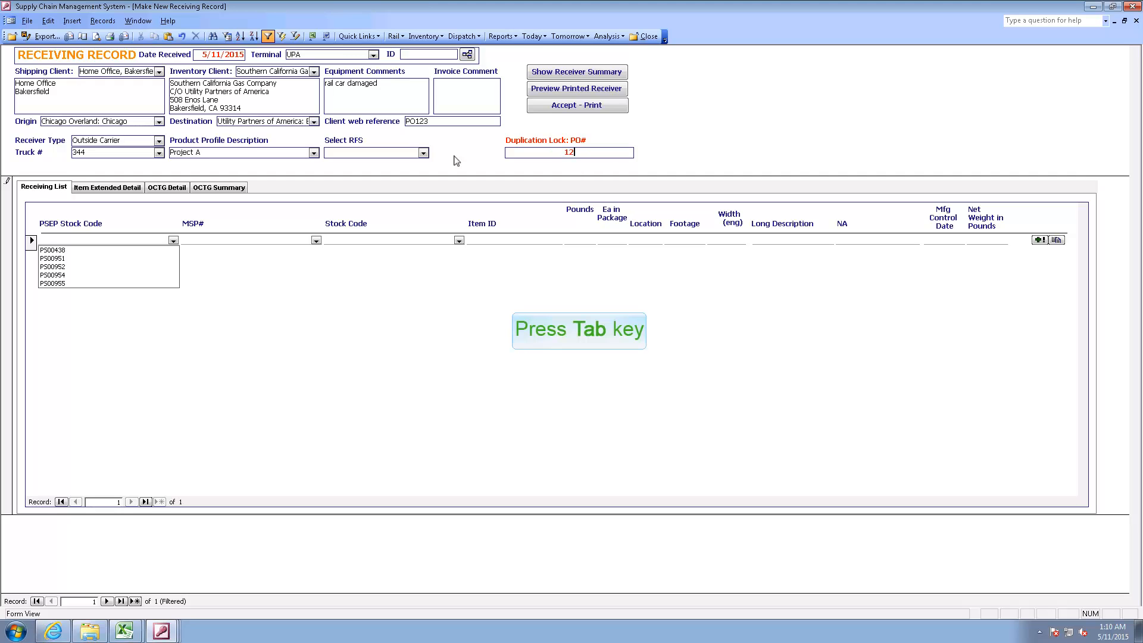
type("3")
key("Tab")
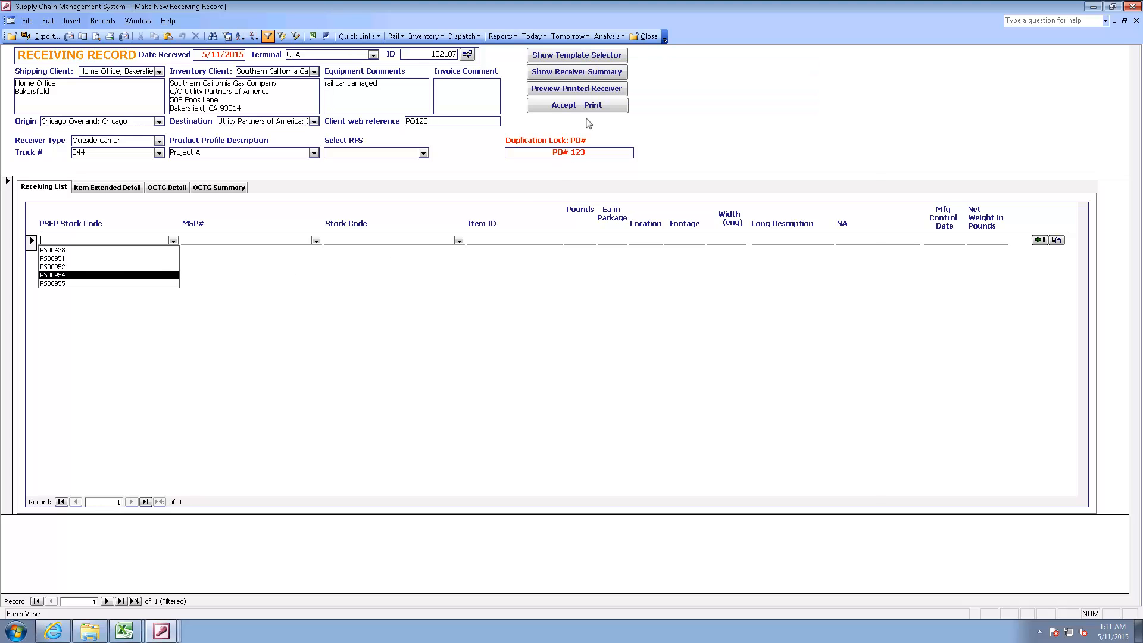
Show the template selector for this client and search the parts list for part number PS00005
left_click(599, 56)
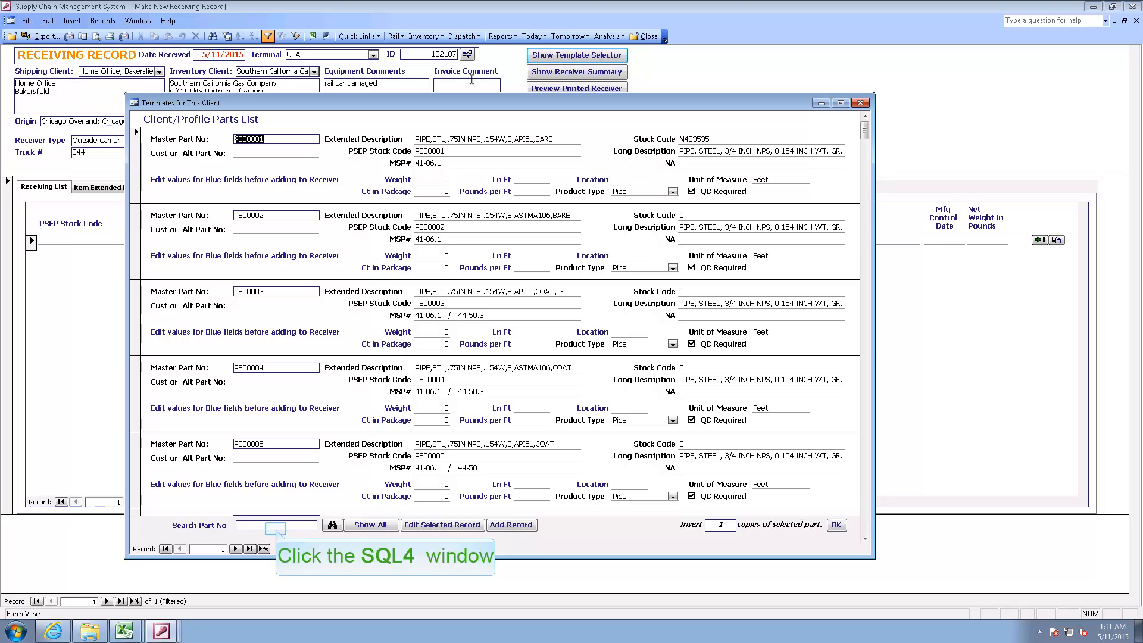
left_click(276, 527)
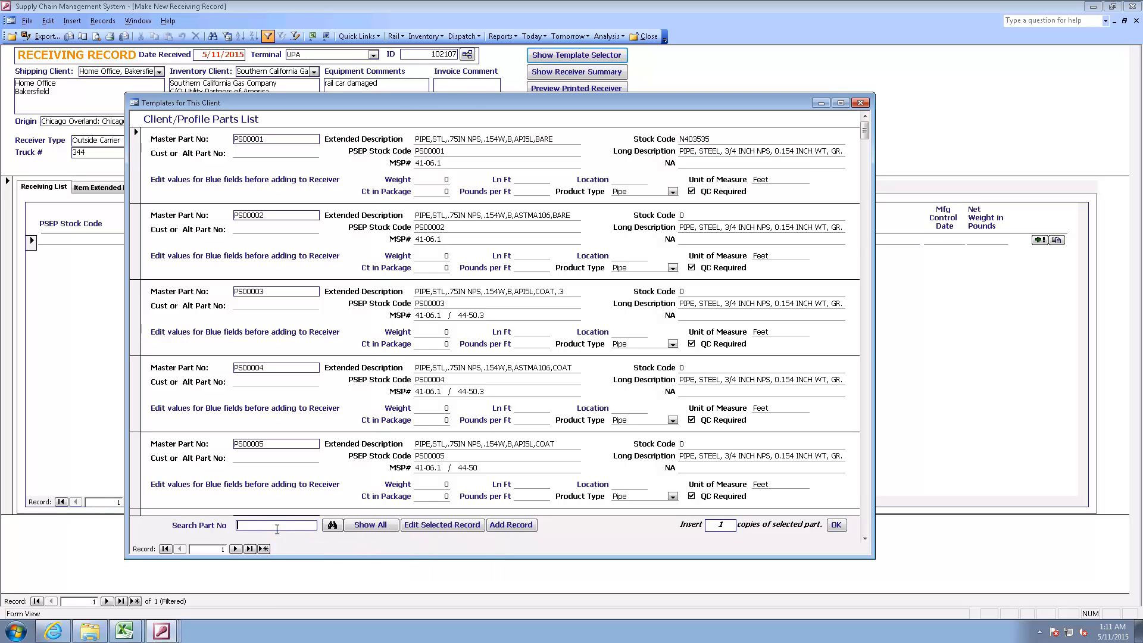
type("ps00005")
key("Return")
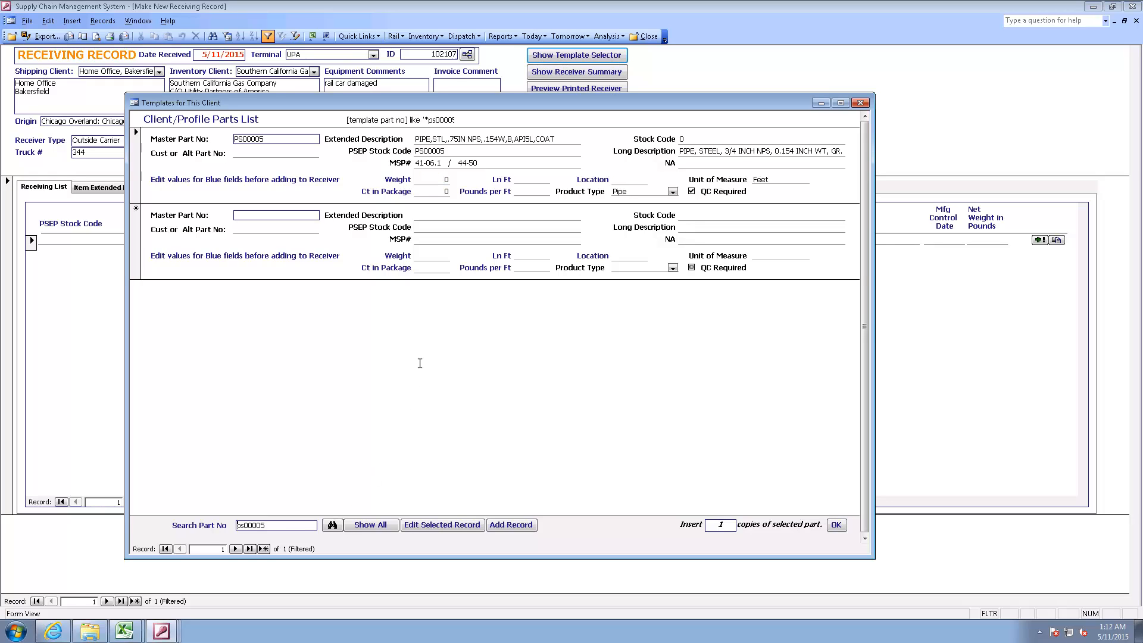
Set part PS00005's weight to 400, count in package to 1, linear feet to 40, pounds per foot to 10 and location to G33
double_click(435, 179)
type("40")
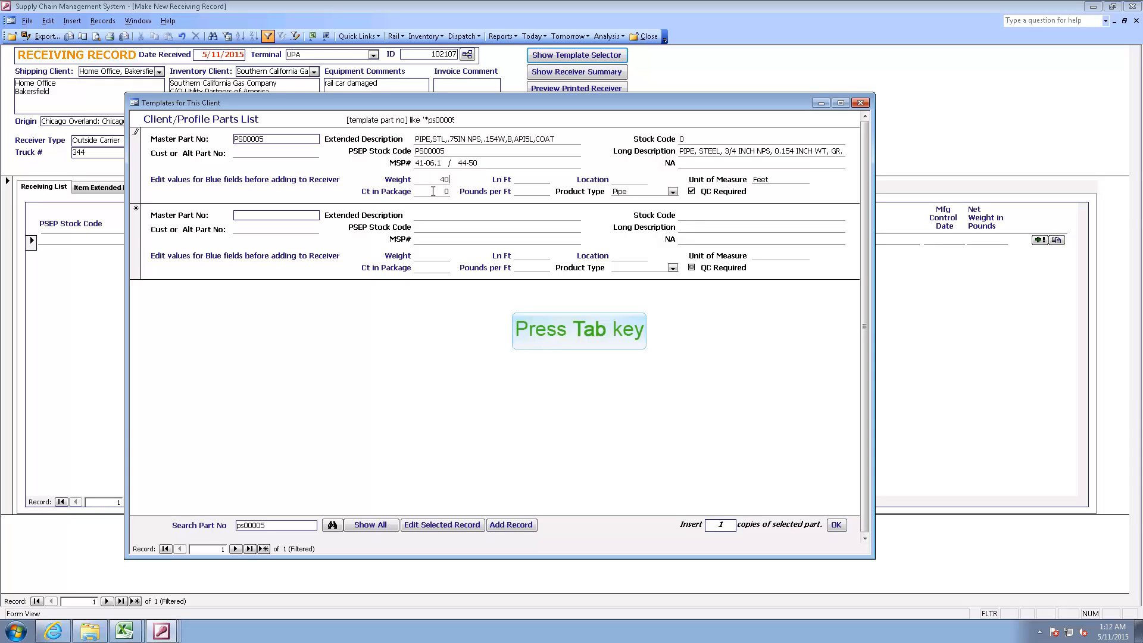
type("0")
key("Tab")
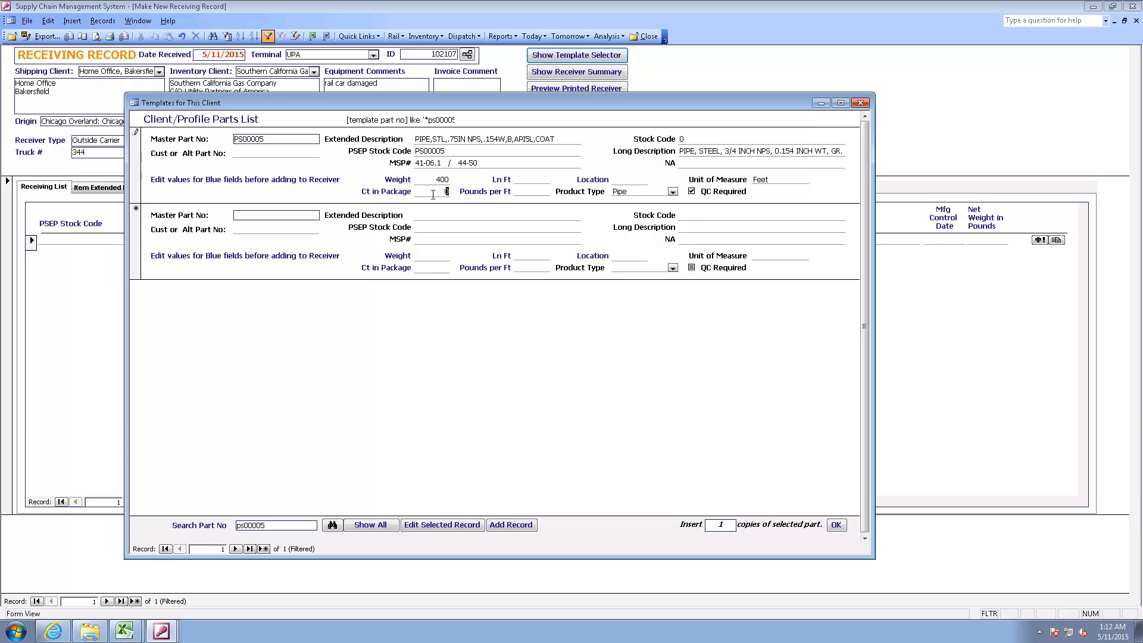
type("1")
key("Tab")
type("40")
key("Tab")
type("10")
key("Tab")
type("G33")
Select the PS00005 template record and insert 100 copies of it into the receiving list
left_click(137, 154)
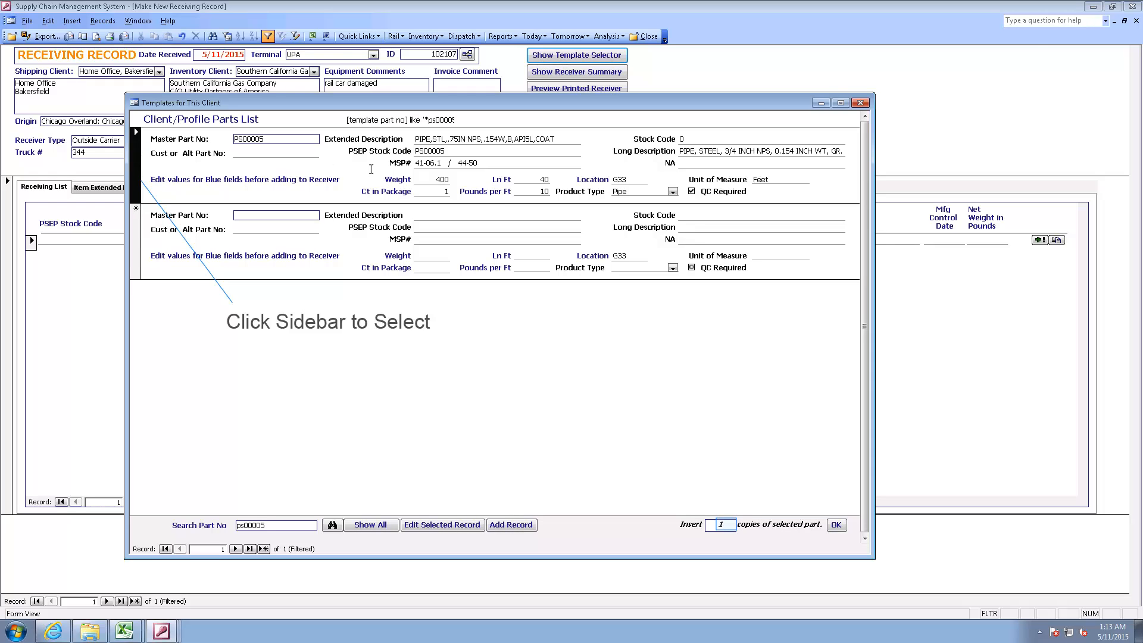
left_click(727, 525)
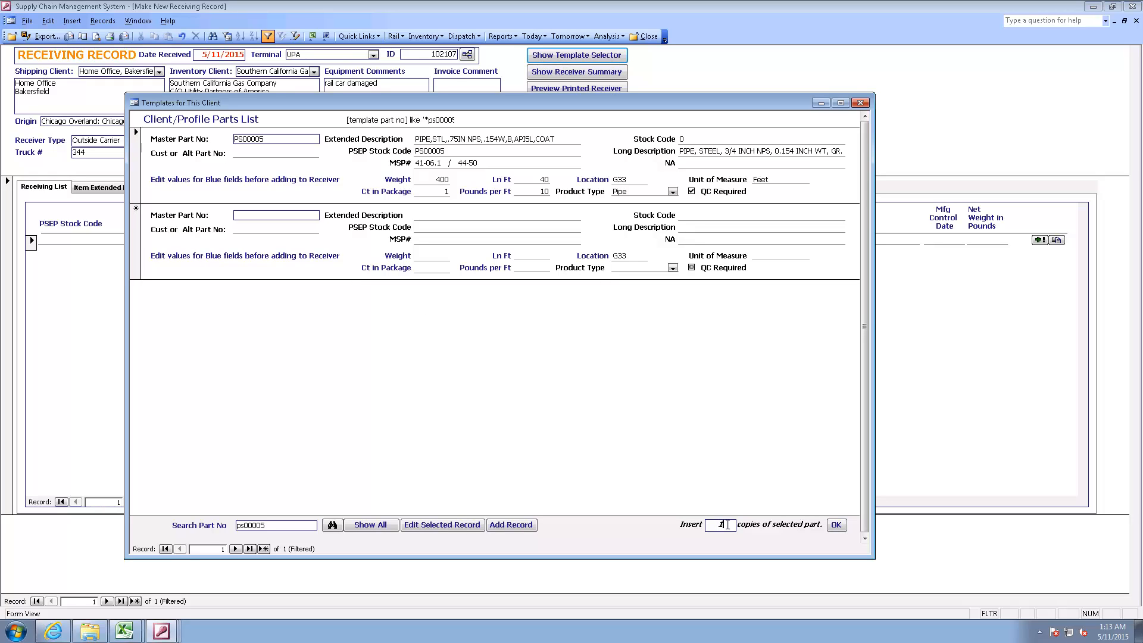
type("00")
key("Tab")
left_click(835, 525)
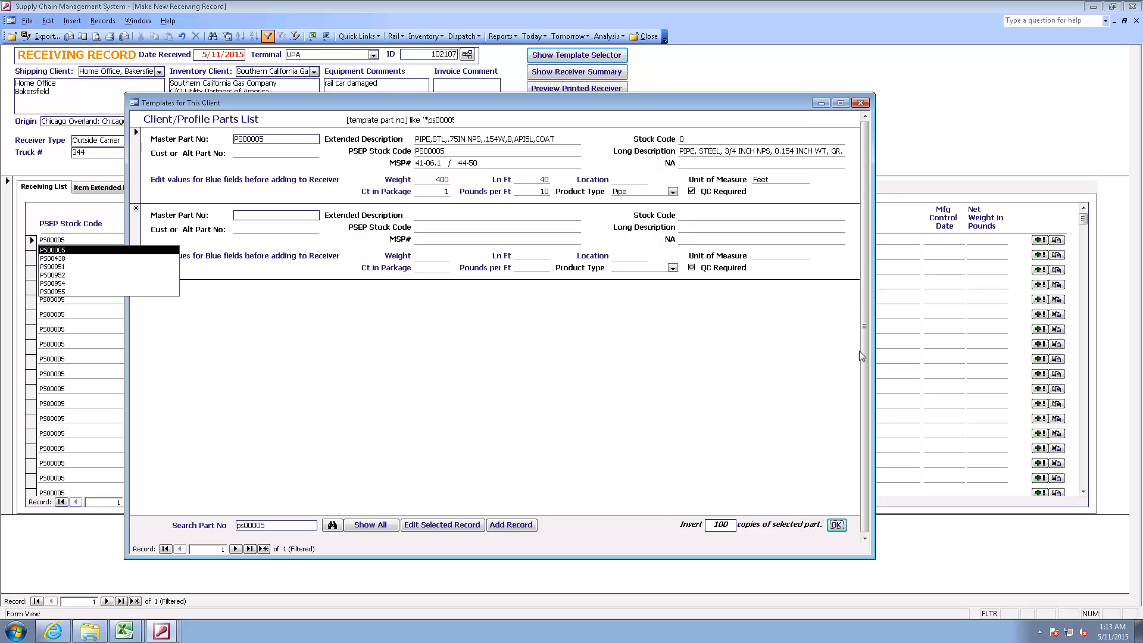
Close the template selector and review the receiver's item summary for the inserted PS00005 parts
left_click(862, 104)
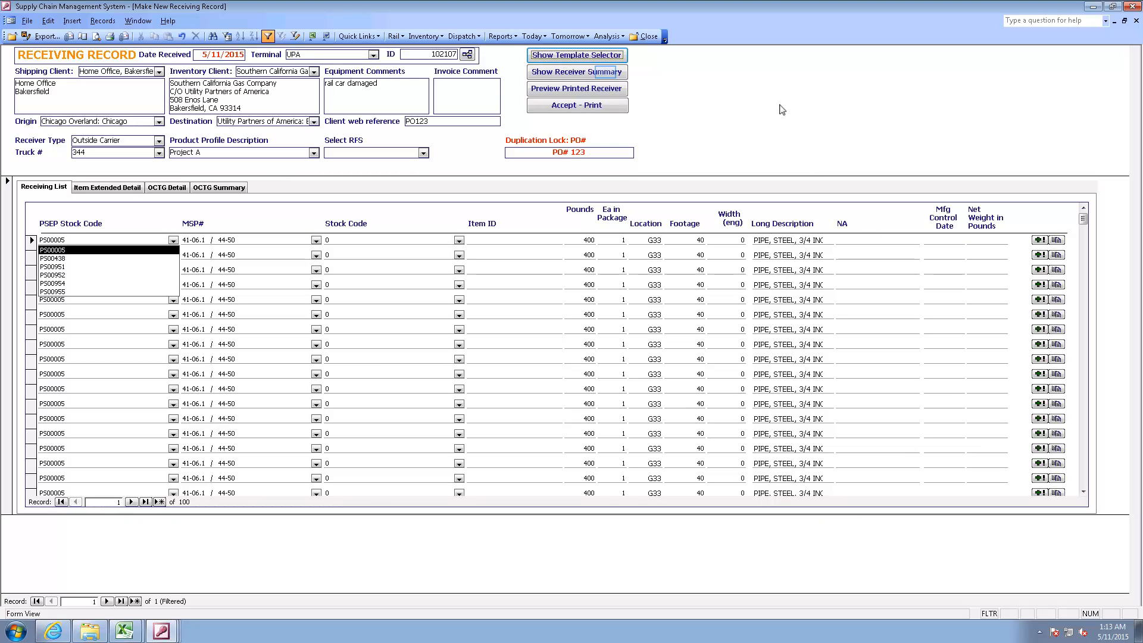
left_click(607, 76)
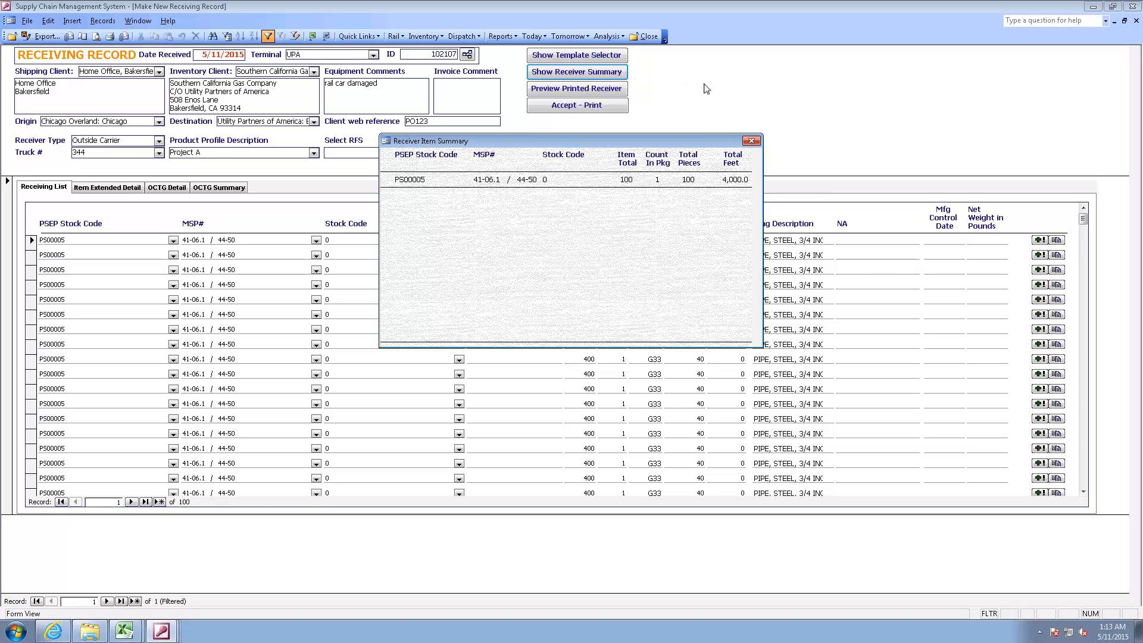
left_click(751, 141)
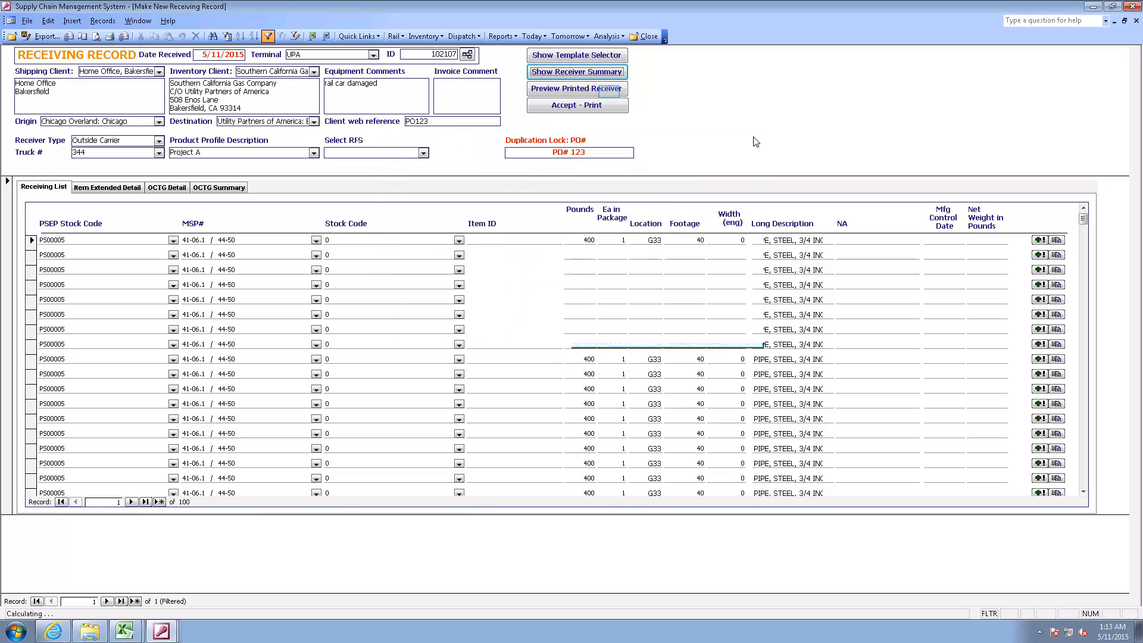
Preview the printed receiver without barcode labels, check the draft summary and return to the receiving record
left_click(610, 93)
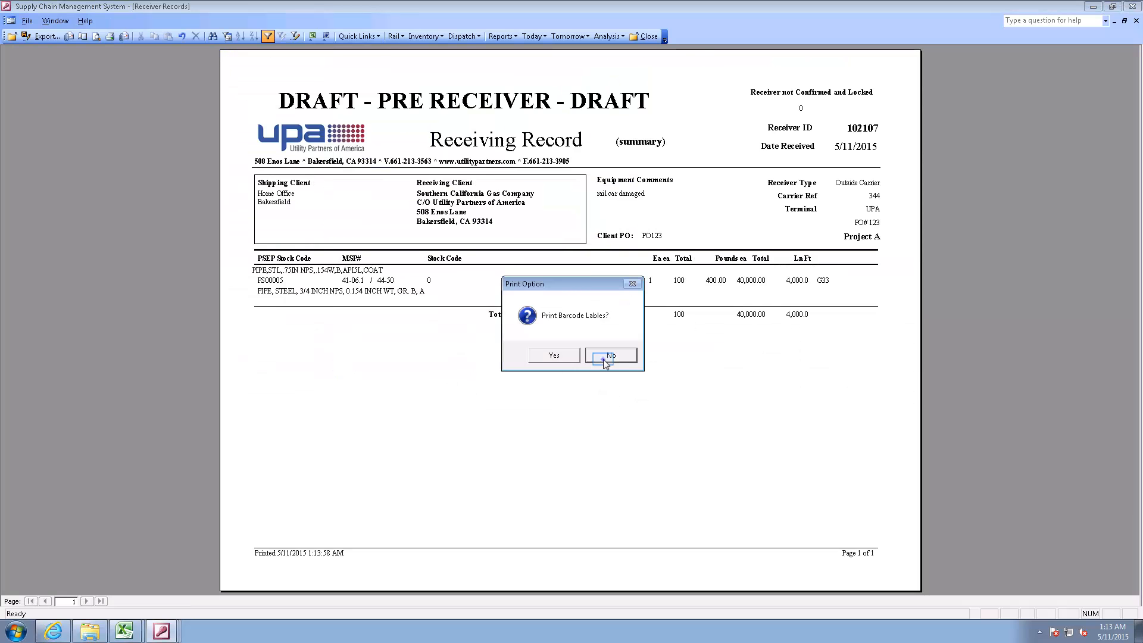
left_click(604, 360)
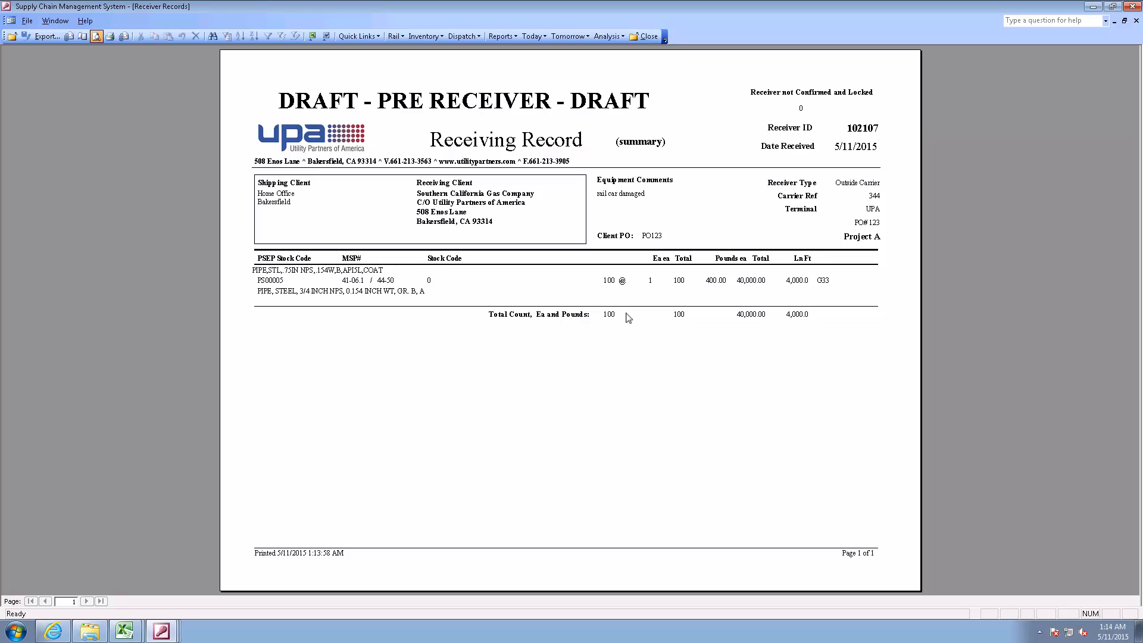
left_click(646, 36)
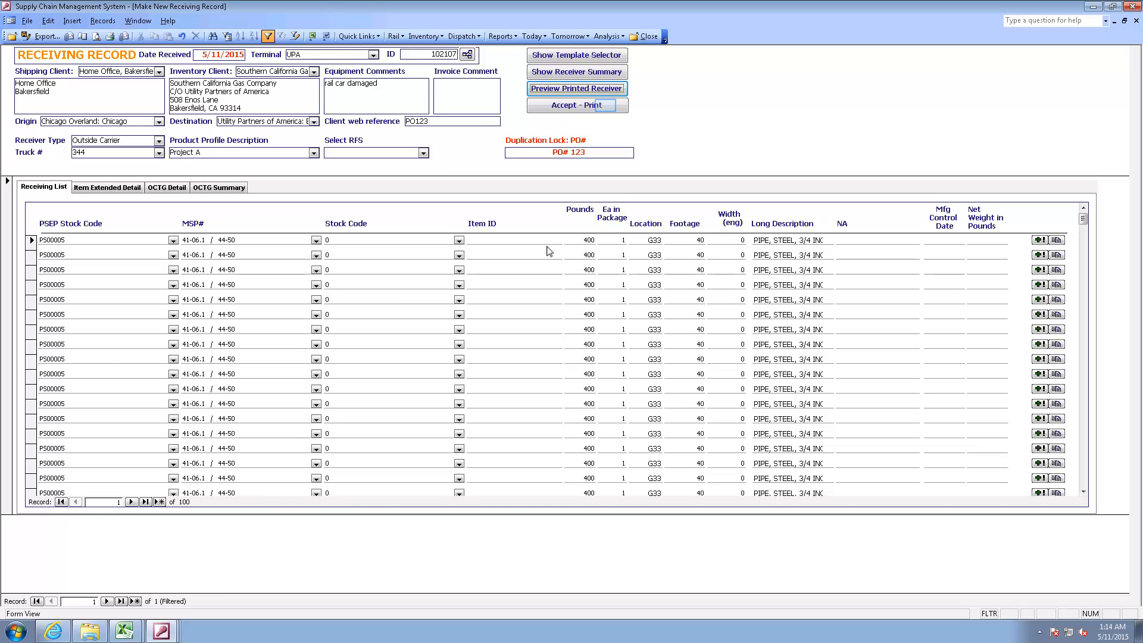
Accept and print the receiving record, declining the PDFCreator update, and close the receiving form
left_click(606, 106)
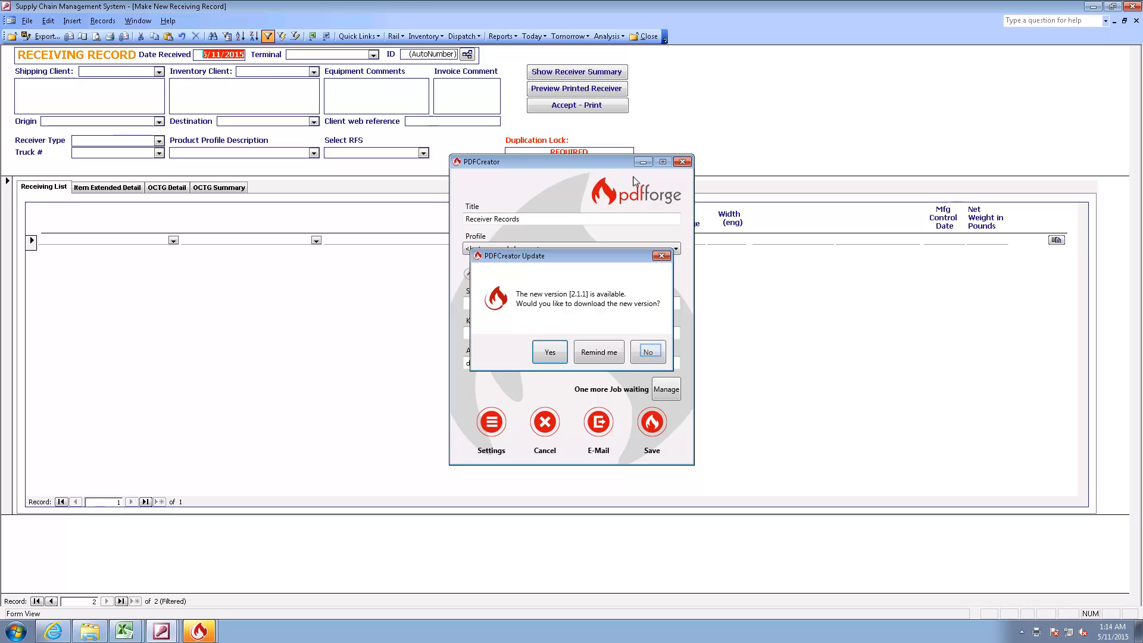
left_click(653, 354)
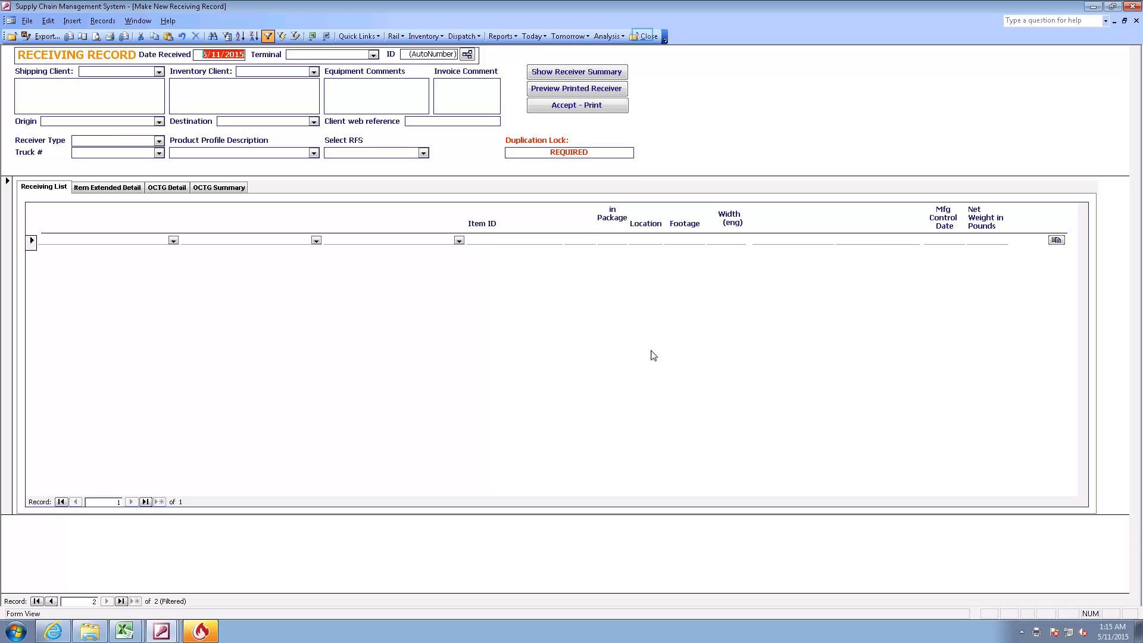
left_click(645, 37)
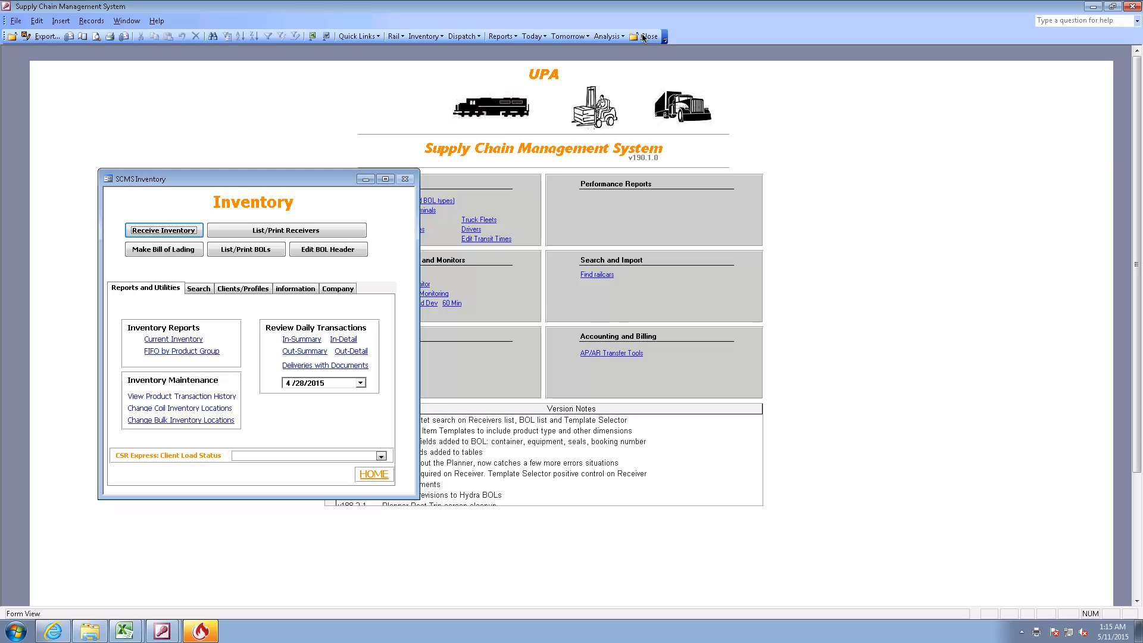